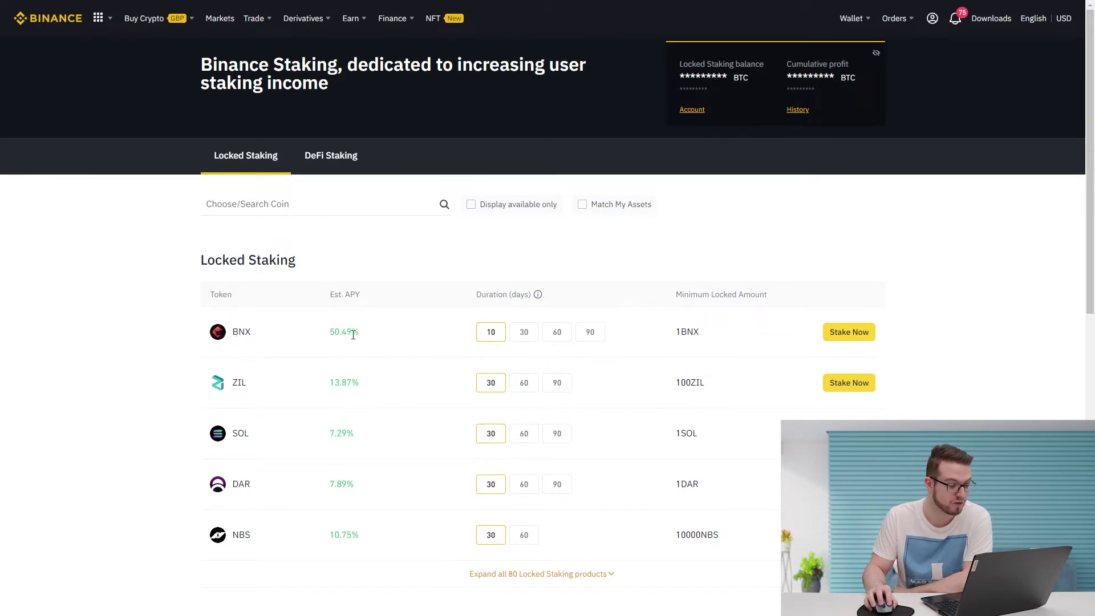
Compare BNX's 30, 60 and 90-day staking rates, then return BNX to its 10-day term at 50.49% APY
click(524, 335)
click(557, 334)
click(592, 334)
click(494, 340)
scroll(651, 430, down, 2)
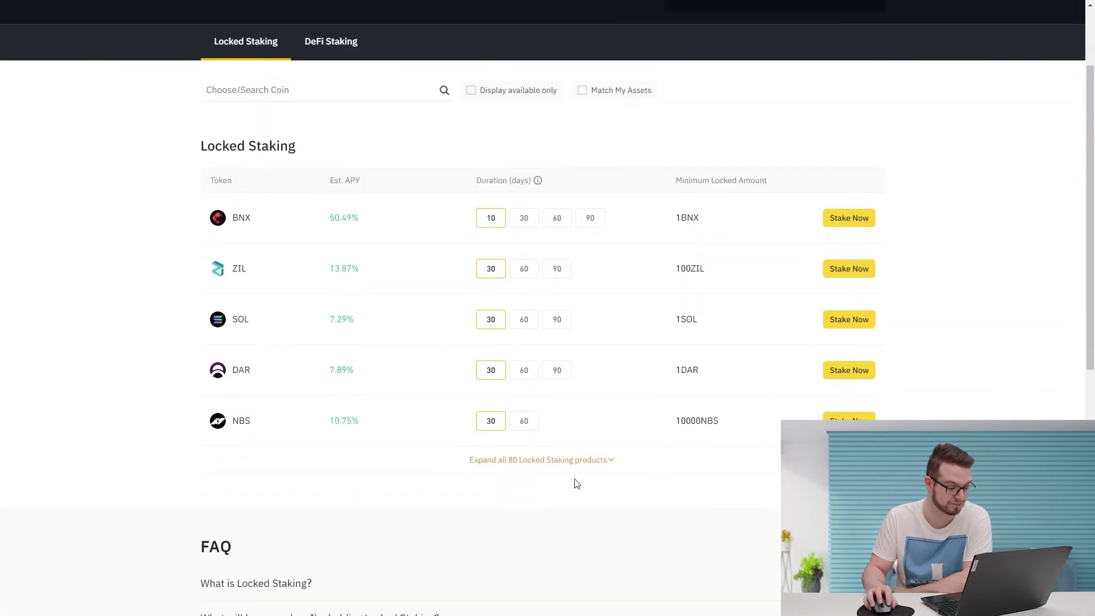
Expand all 80 Locked Staking products and compare AXS's 60 and 90-day terms, ending on 30 days at 105.32%
click(567, 462)
drag(332, 364, 374, 367)
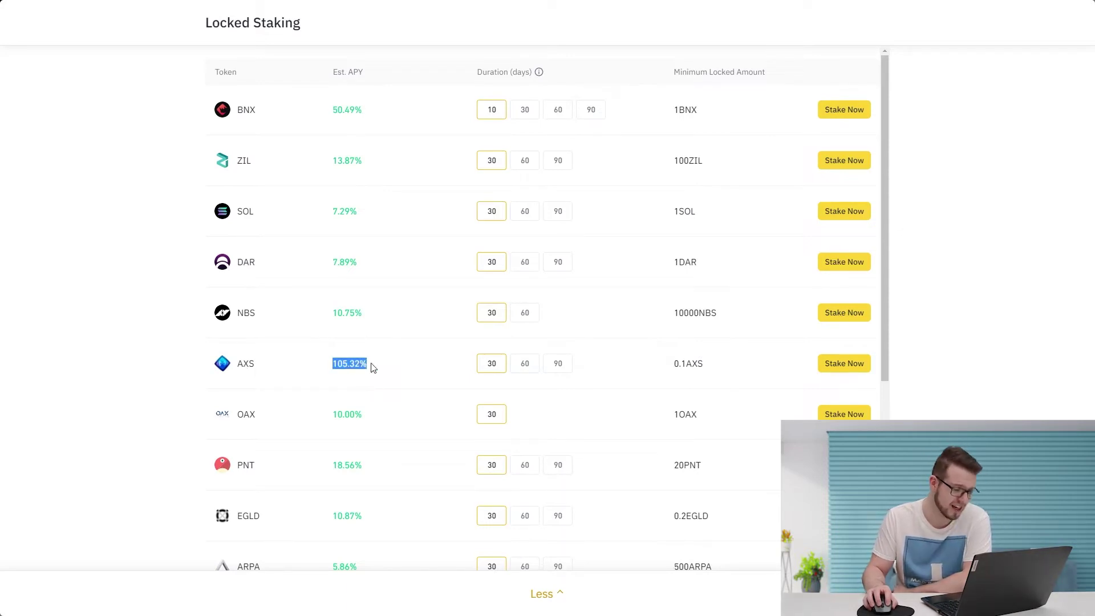
click(525, 368)
click(551, 369)
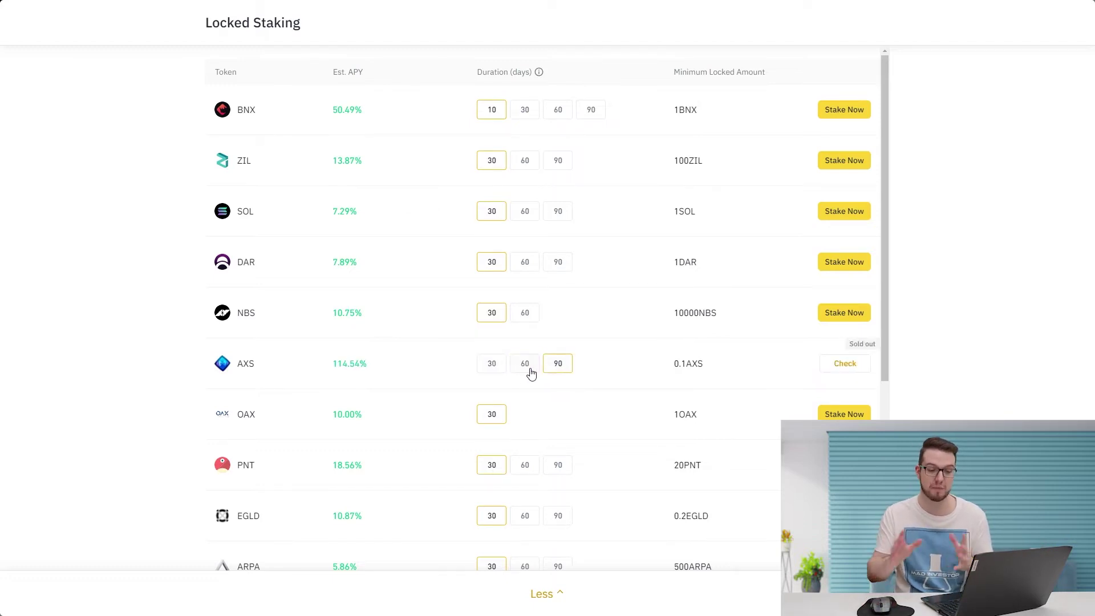
click(528, 368)
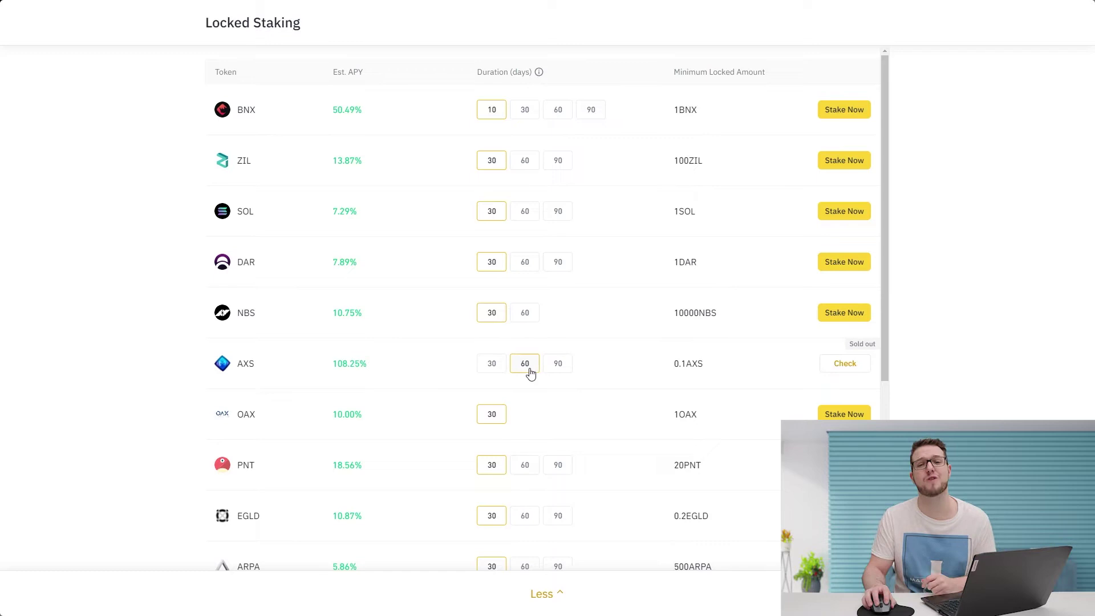
click(488, 371)
Collapse the Locked Staking list back to its first five rows
scroll(465, 302, down, 3)
scroll(465, 307, down, 2)
scroll(467, 290, up, 5)
click(551, 597)
scroll(422, 294, up, 2)
Expand all 11 DeFi Staking products, highlight HARD's 10.00% APY, then collapse the list
click(338, 159)
scroll(456, 385, down, 4)
click(540, 434)
scroll(419, 226, down, 2)
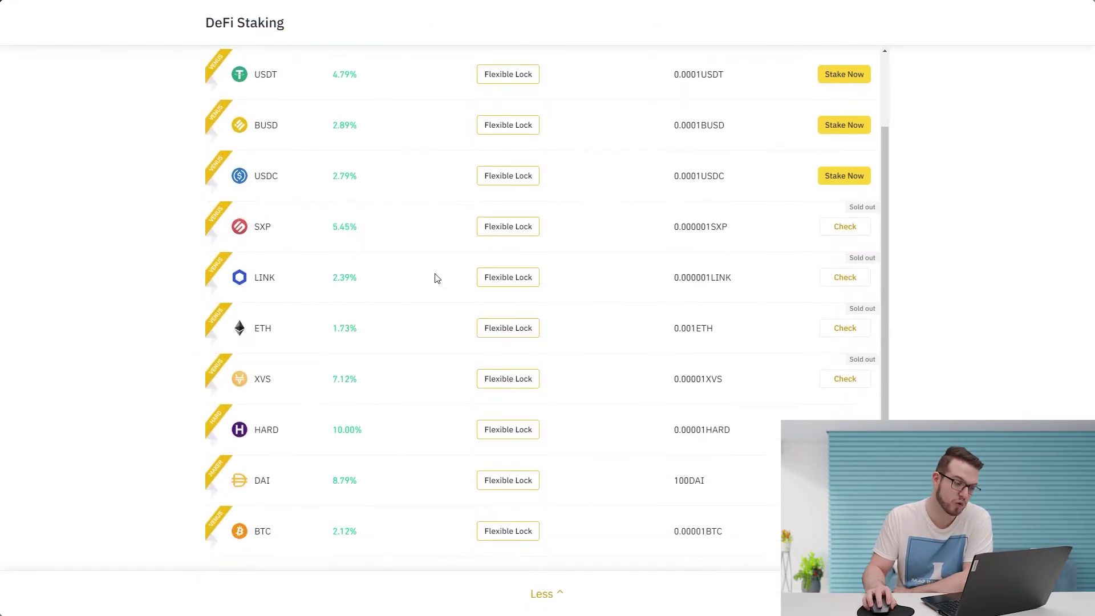
scroll(437, 278, up, 2)
scroll(374, 566, down, 1)
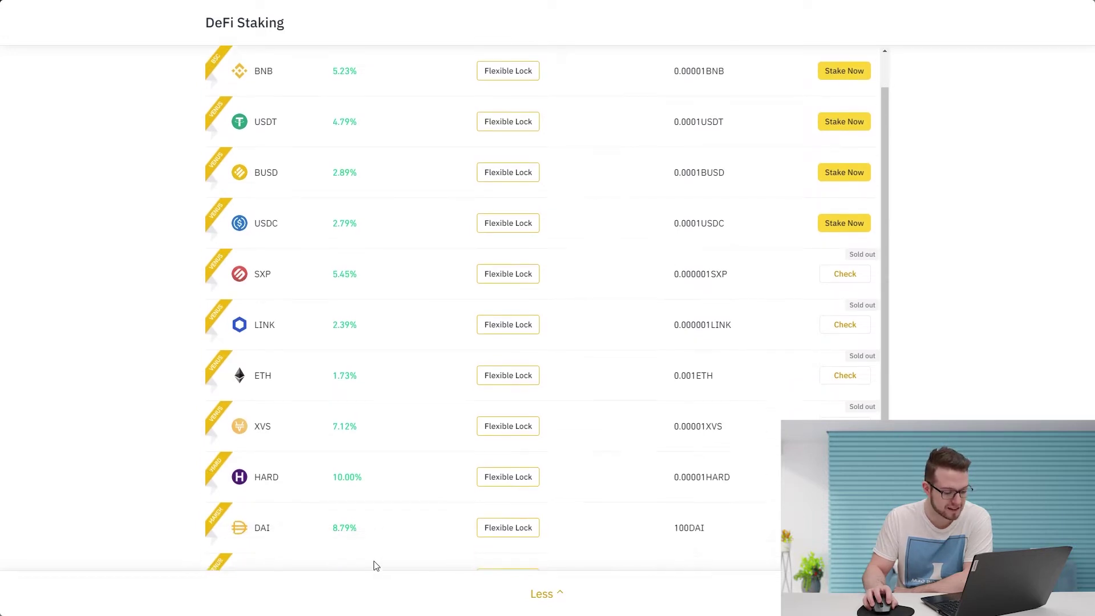
scroll(374, 566, down, 1)
drag(337, 429, 385, 430)
click(543, 594)
scroll(537, 299, up, 4)
mouse_move(356, 27)
Open the Savings page and browse the Flexible Savings rates
click(415, 152)
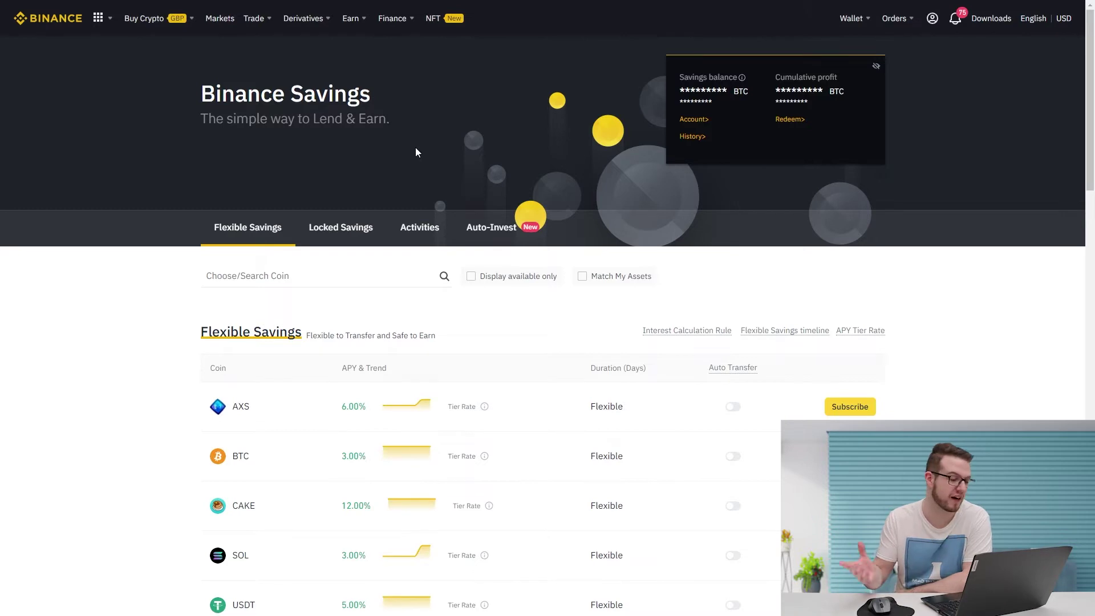
scroll(502, 342, down, 1)
scroll(421, 303, down, 4)
scroll(411, 391, down, 2)
scroll(417, 353, up, 2)
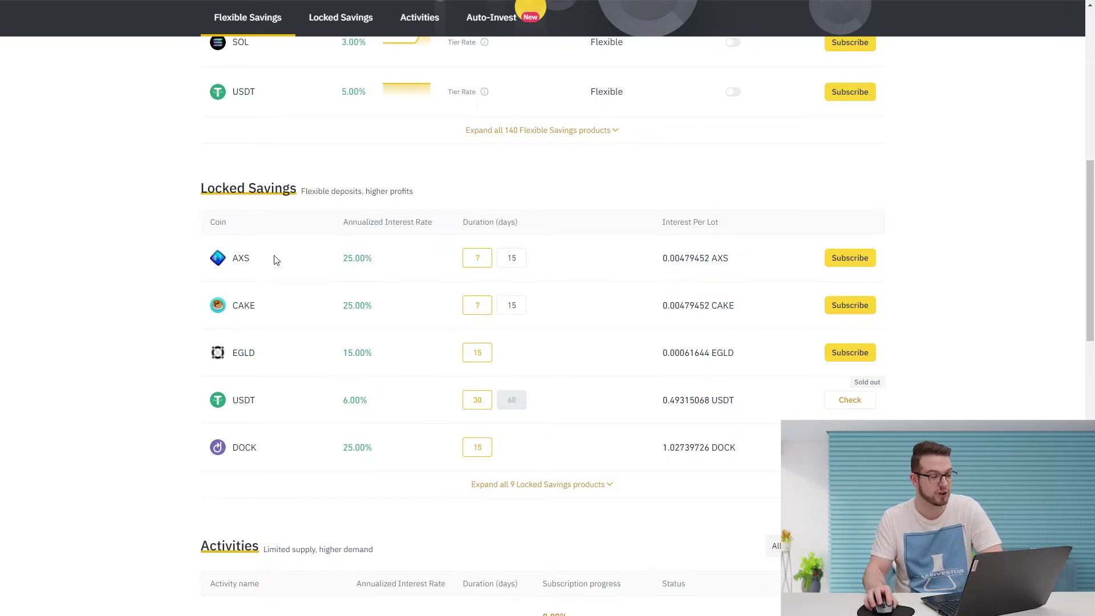
Check AXS and CAKE 15-day locked savings rates, returning both to the 7-day term
click(512, 258)
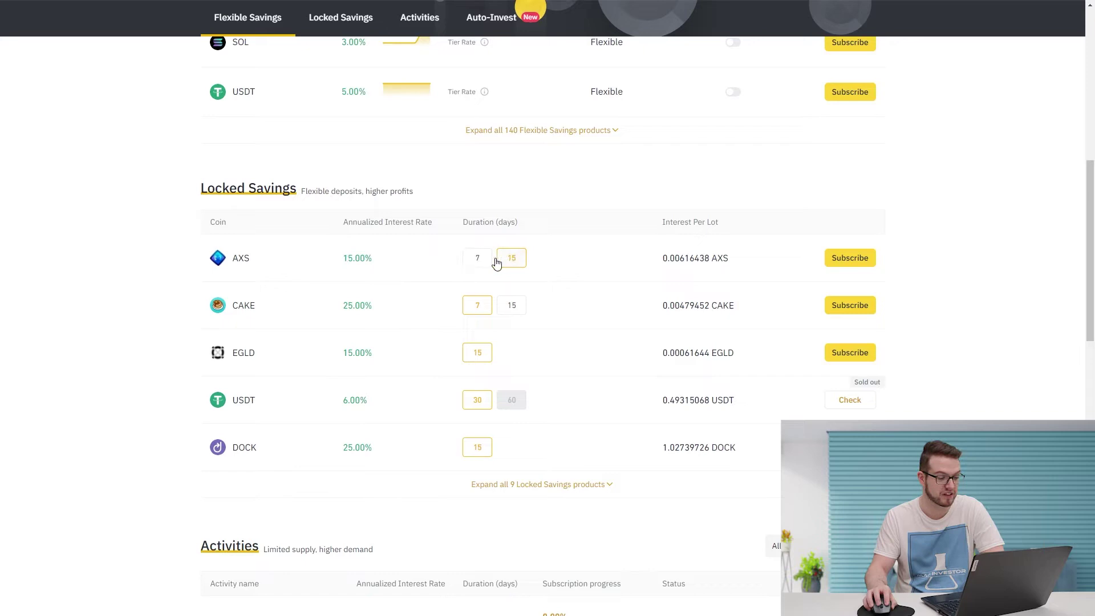
click(478, 260)
click(500, 308)
click(475, 309)
Scroll through the remaining Savings products and go to the BNB Vault page
scroll(506, 306, down, 4)
scroll(514, 306, down, 3)
scroll(420, 314, up, 5)
scroll(453, 295, up, 10)
mouse_move(349, 24)
click(439, 243)
Highlight the 5.43% current estimated APY, then the MC token in Launchpool Rewards
drag(214, 209, 267, 205)
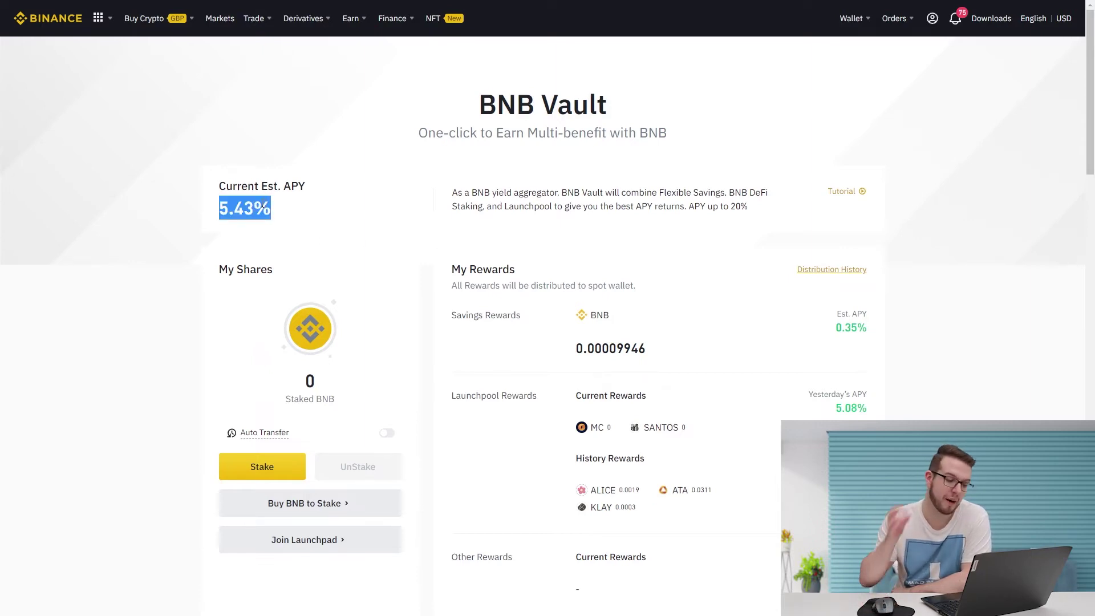
scroll(308, 364, down, 3)
scroll(673, 386, up, 2)
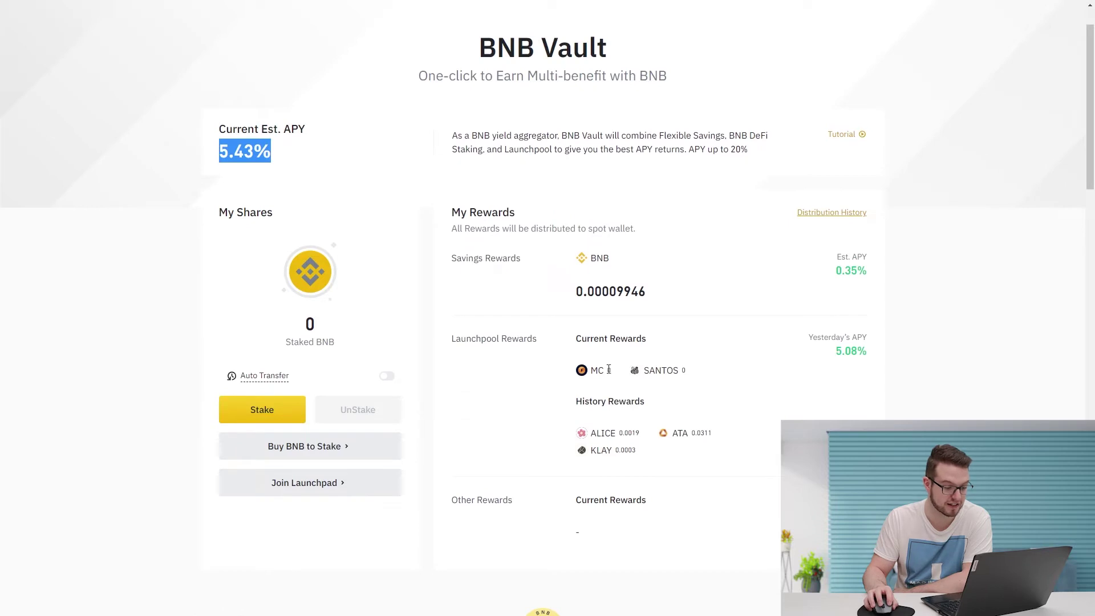
click(589, 373)
double_click(593, 371)
scroll(550, 294, up, 1)
mouse_move(352, 20)
Open Liquid Swap pools, sort by Total Yield highest first, and start adding SANTOS/USDT liquidity
click(430, 332)
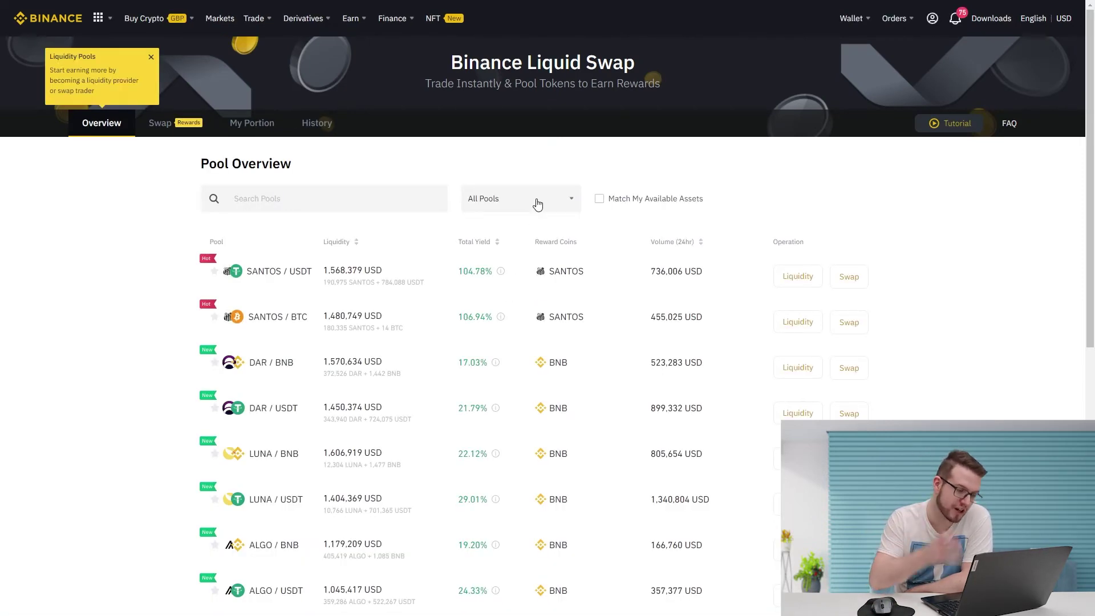
click(152, 58)
click(483, 244)
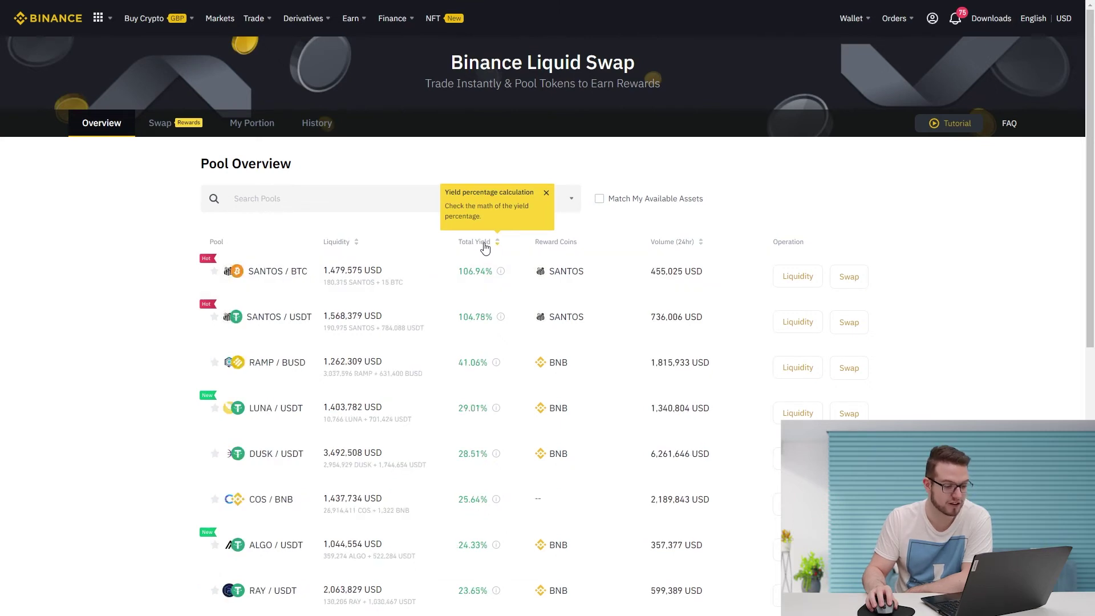
click(802, 327)
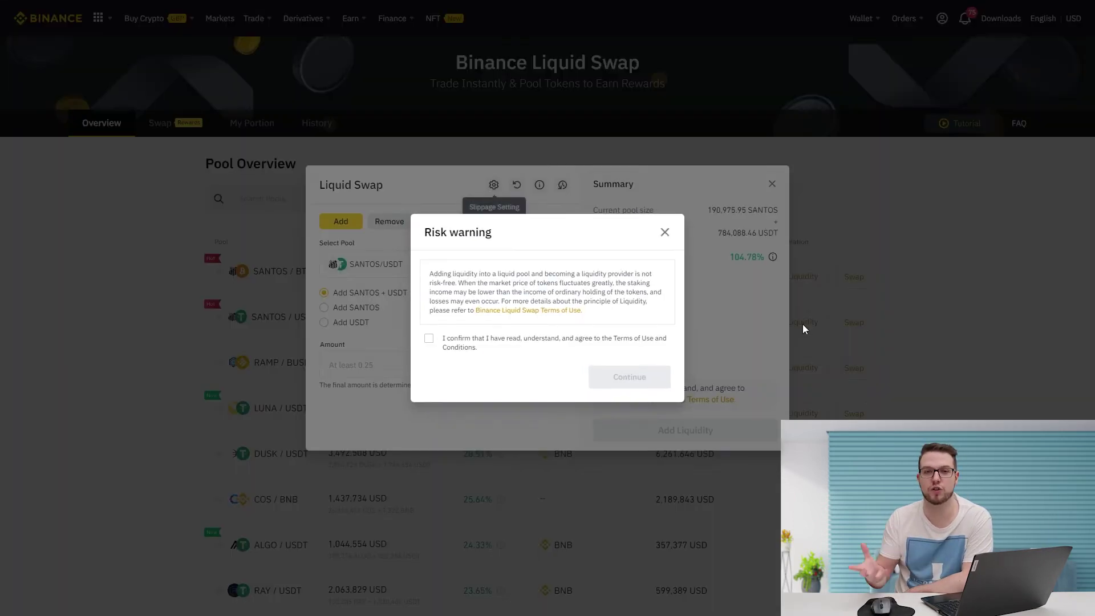
Dismiss the risk warning, settle on adding SANTOS + USDT, and highlight the 104.78% total yield
click(666, 230)
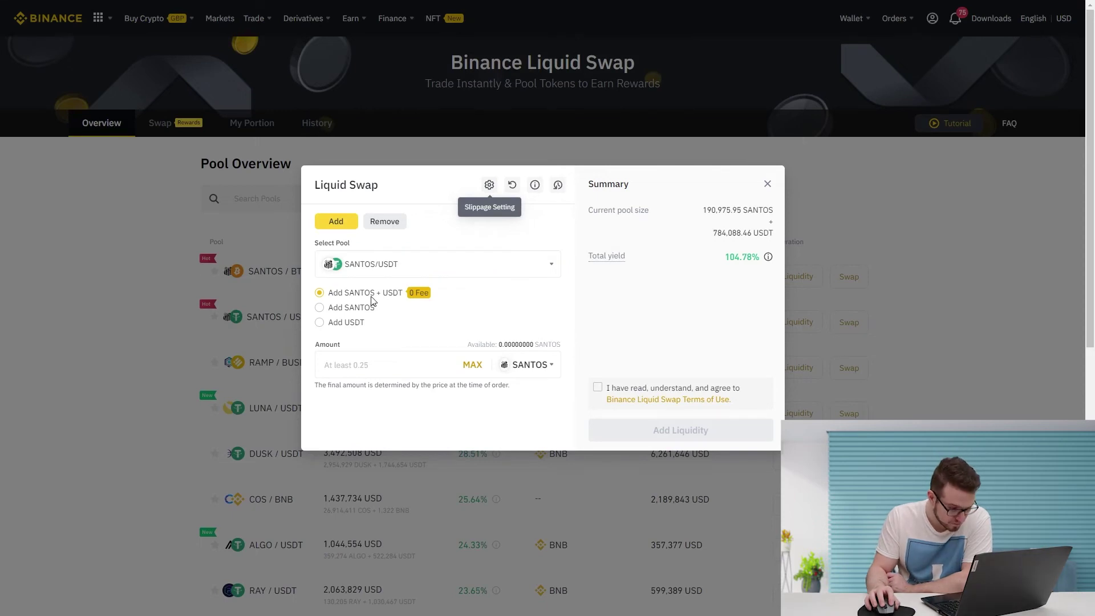
click(355, 323)
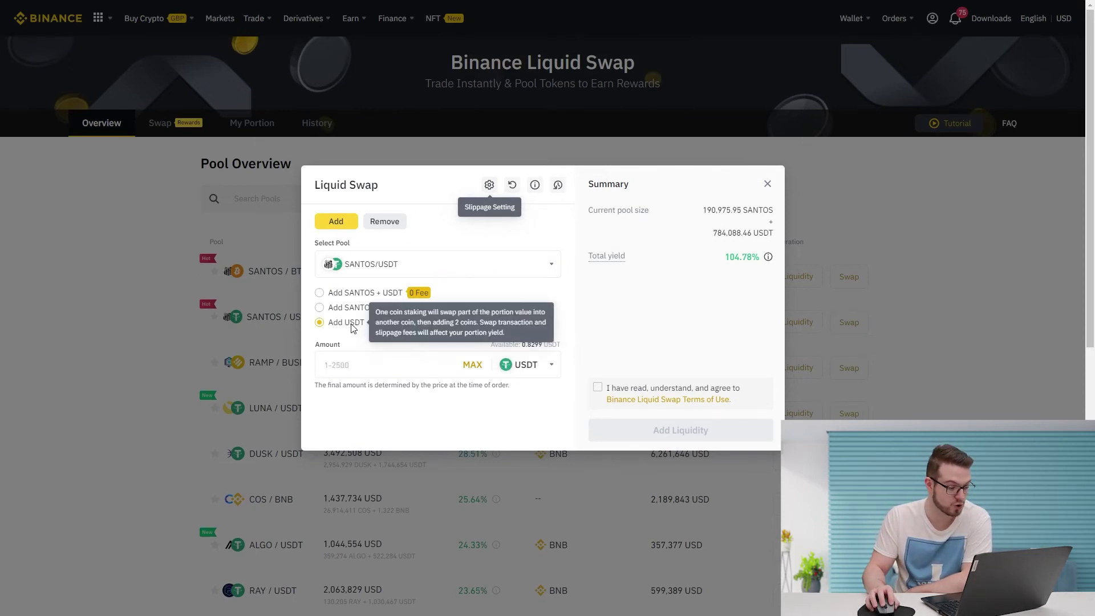
click(359, 293)
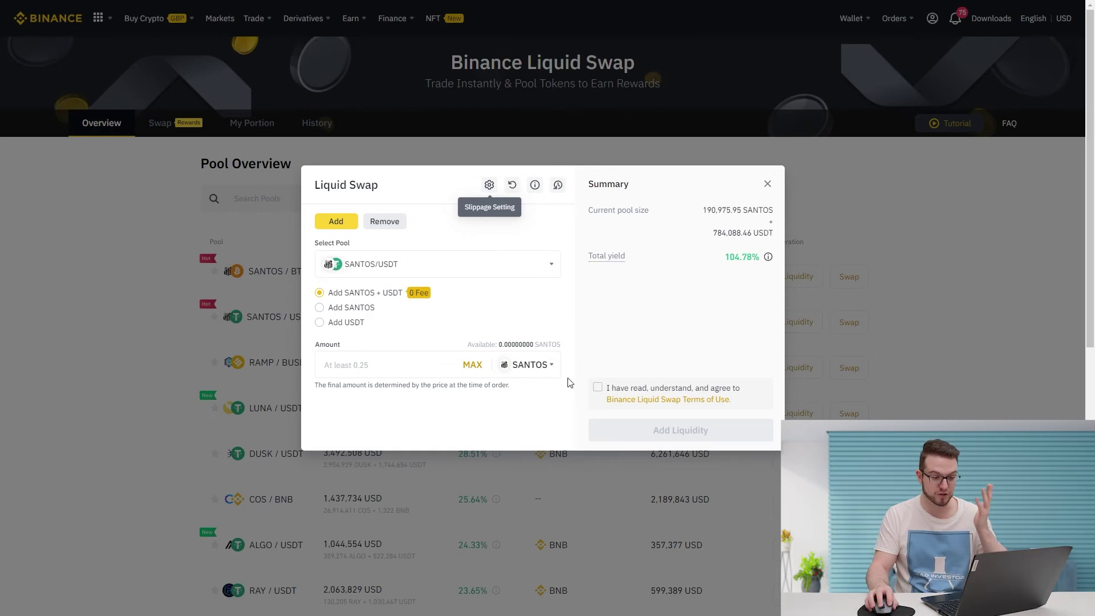
drag(761, 257, 727, 256)
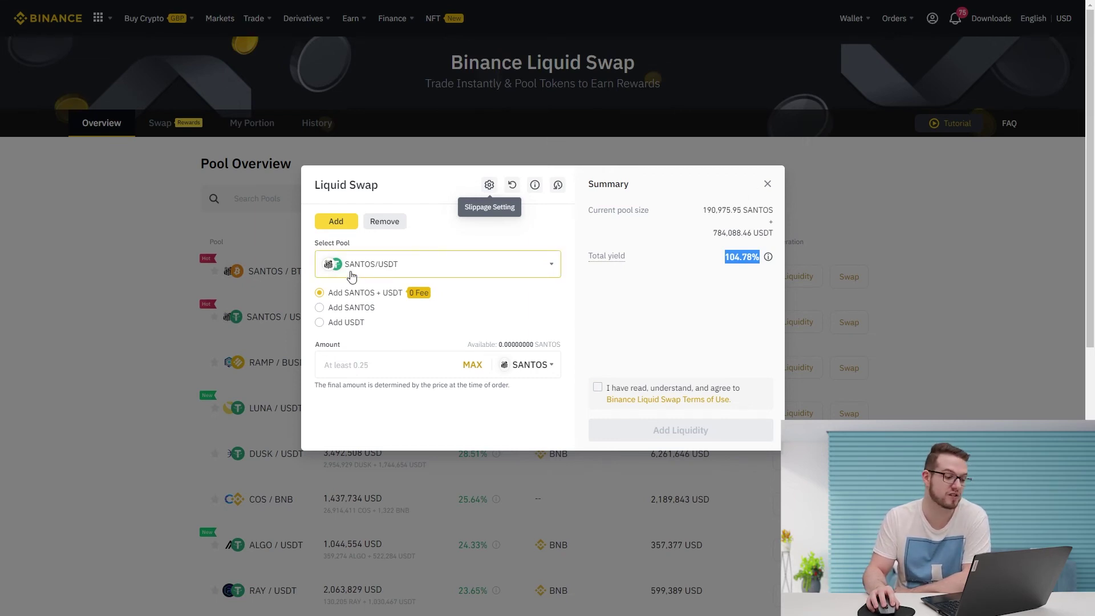
Glance at the Remove side, switch back to Add, then close the SANTOS/USDT liquidity dialog
click(384, 221)
click(348, 224)
click(766, 184)
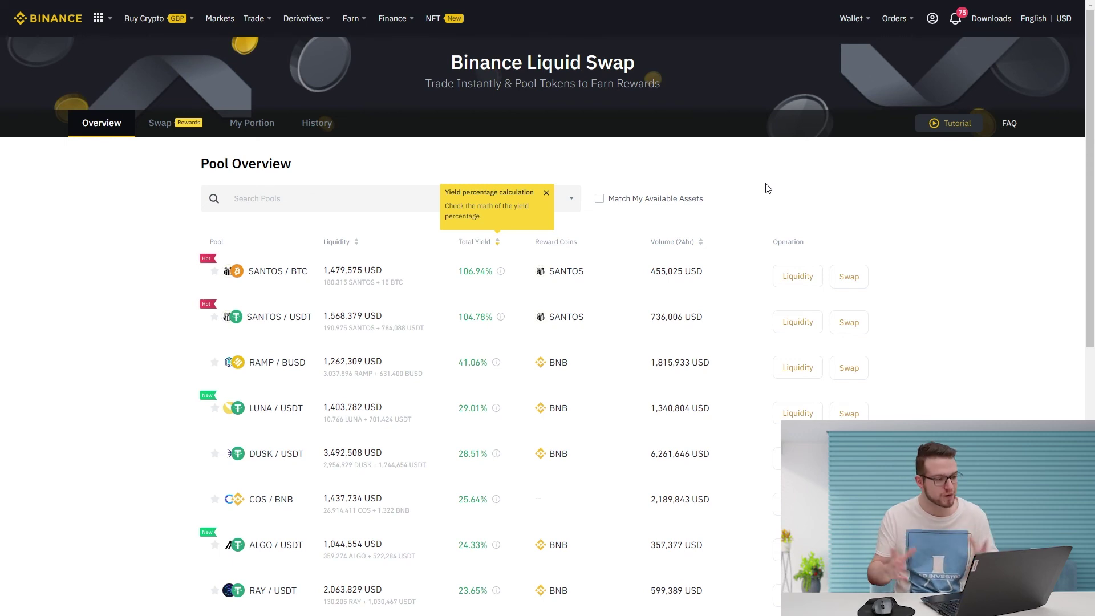